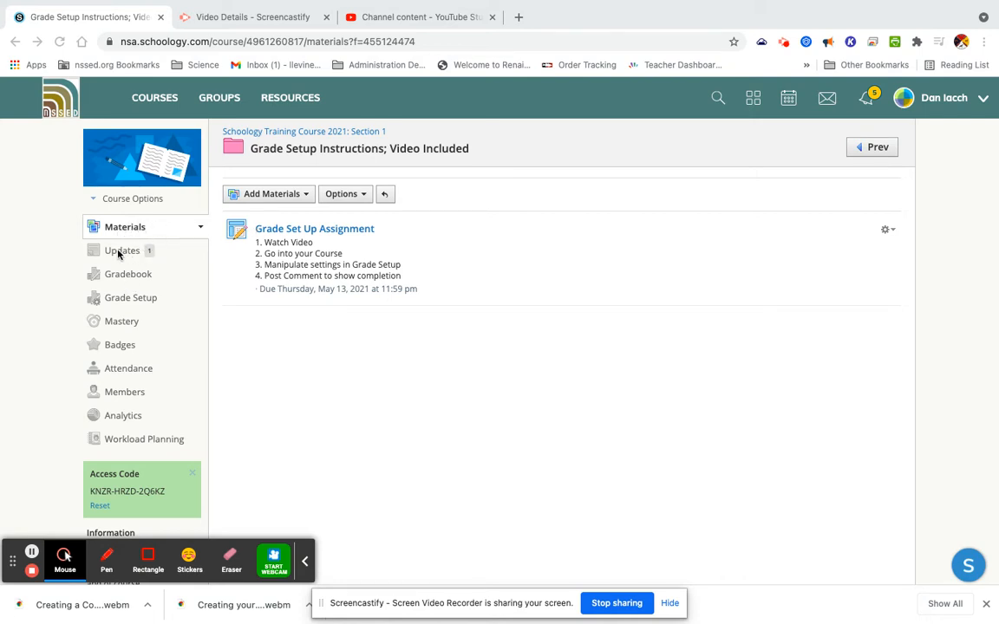
Open the course's Grade Setup page and locate the Categories section
left_click(133, 301)
left_click(124, 299)
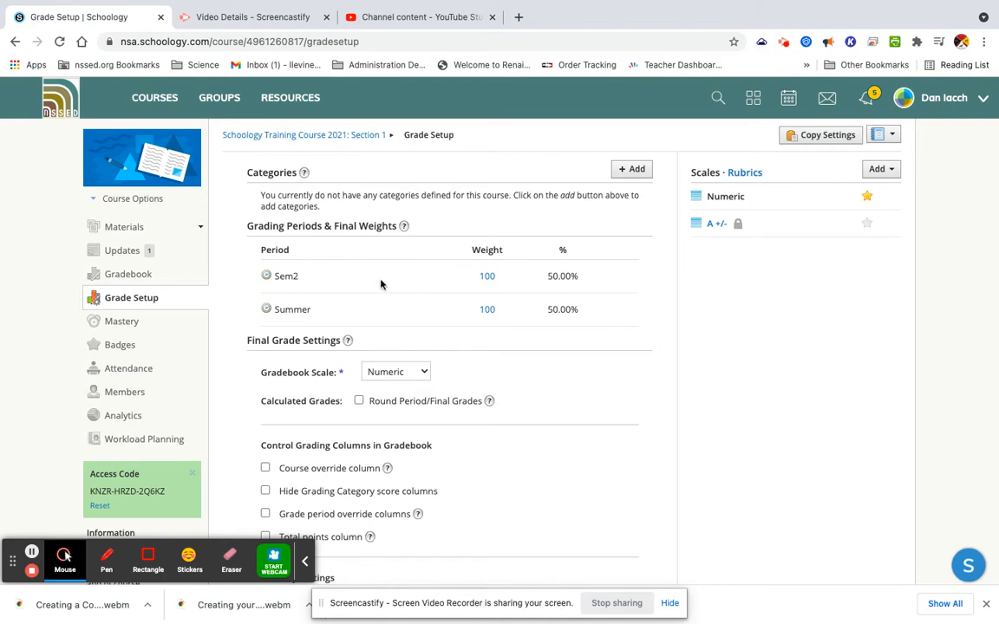
left_click_drag(247, 172, 303, 173)
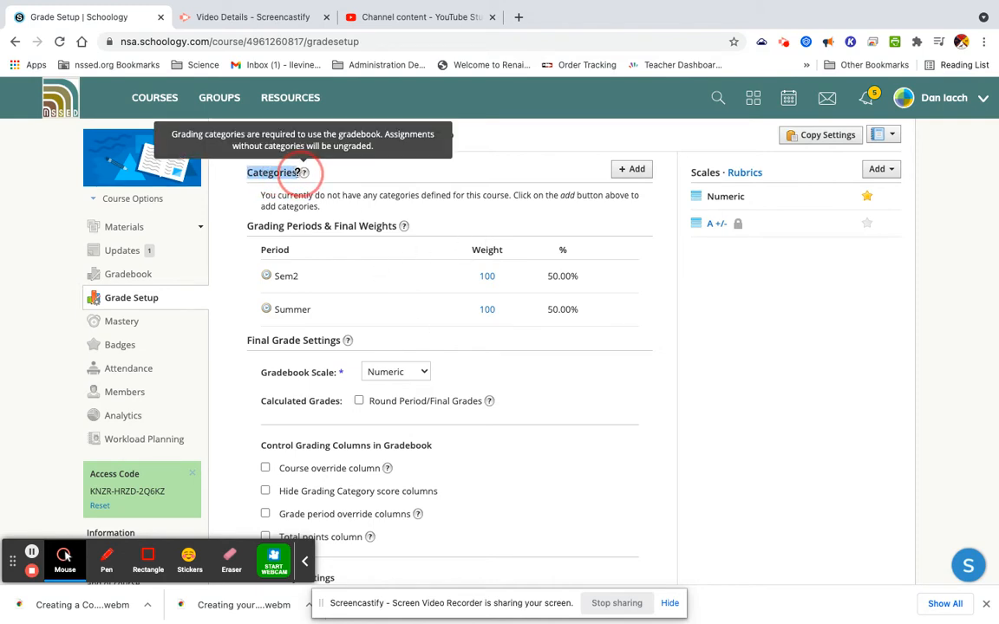
left_click(213, 160)
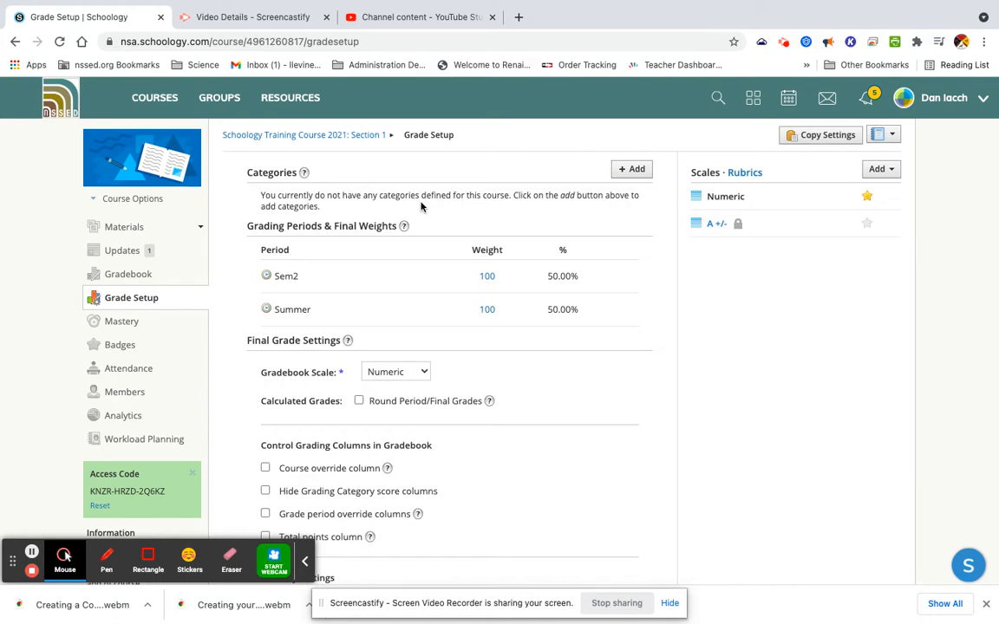
Create a grading category named "partipation", calculated by Total pts with 0 lowest scores dropped
left_click(632, 169)
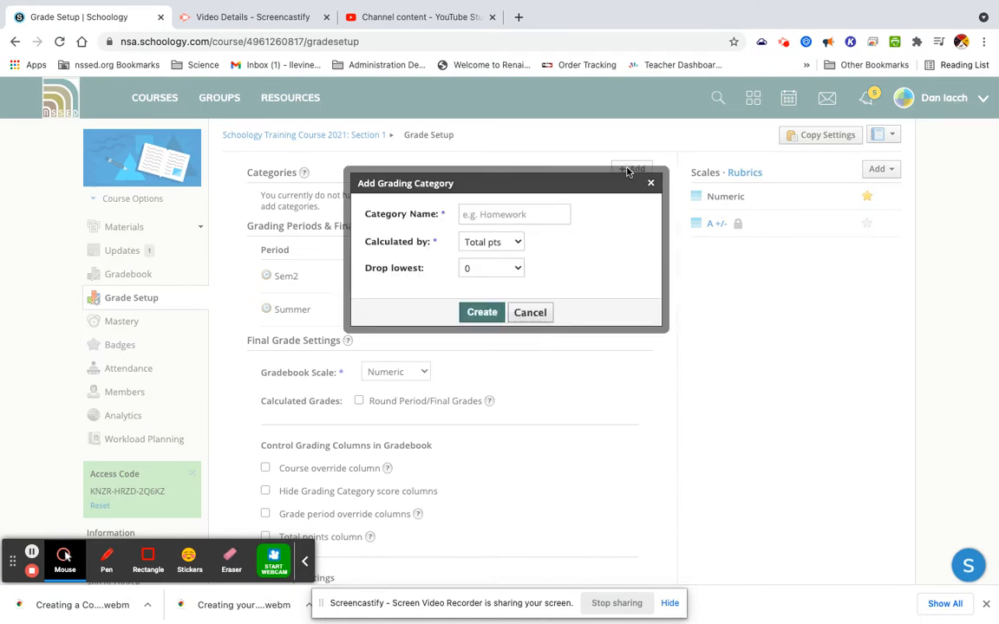
left_click(515, 215)
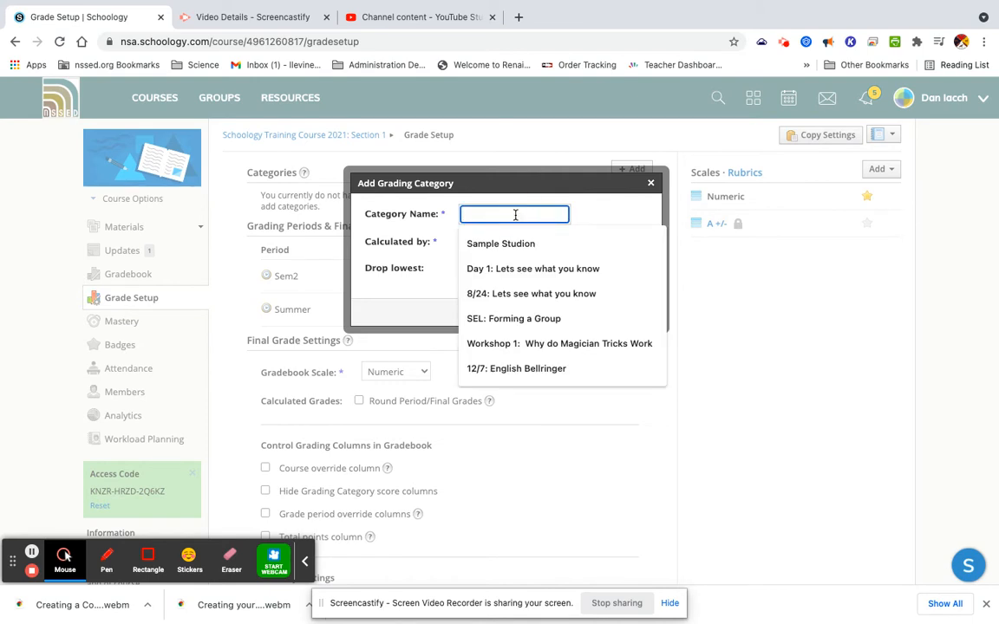
type("partipation")
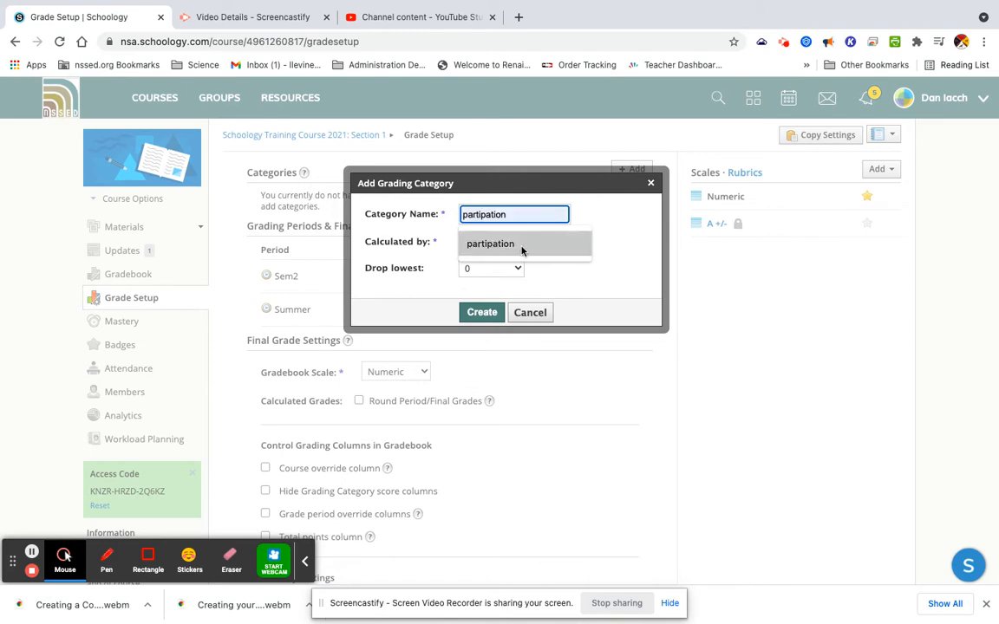
left_click(523, 250)
left_click(514, 243)
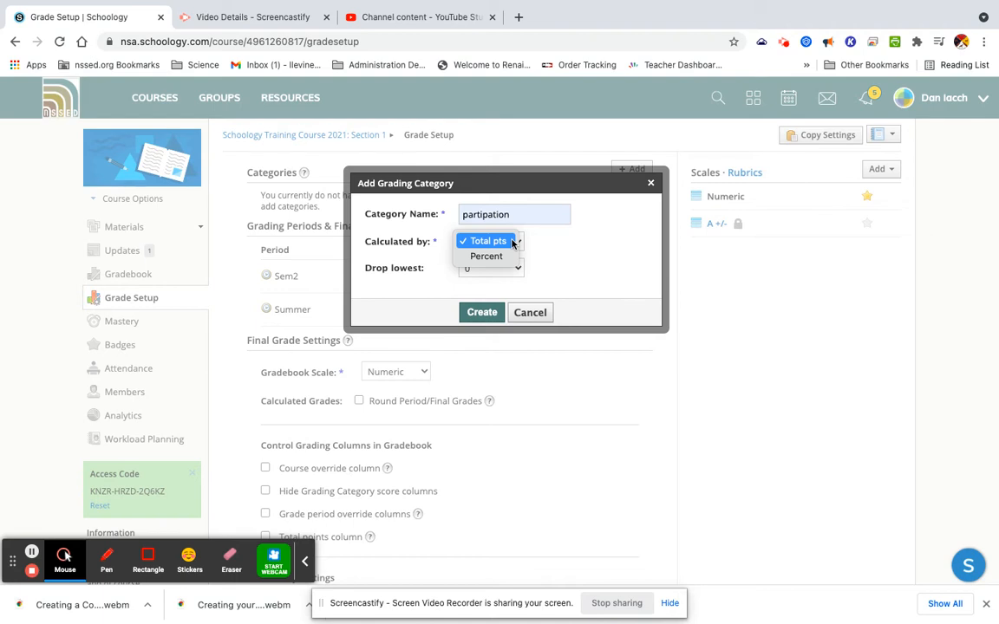
left_click(490, 242)
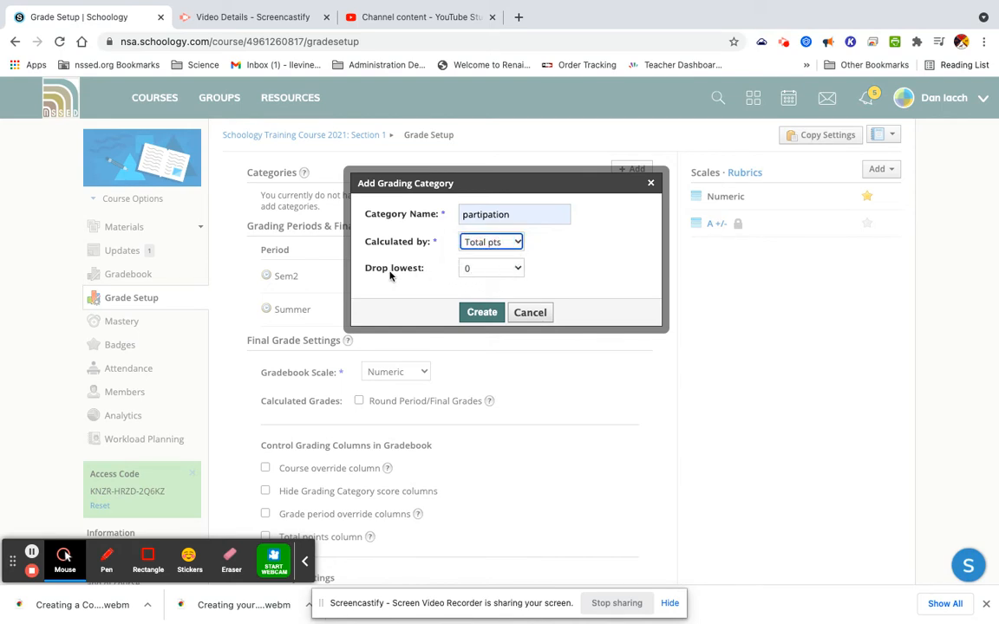
left_click(519, 272)
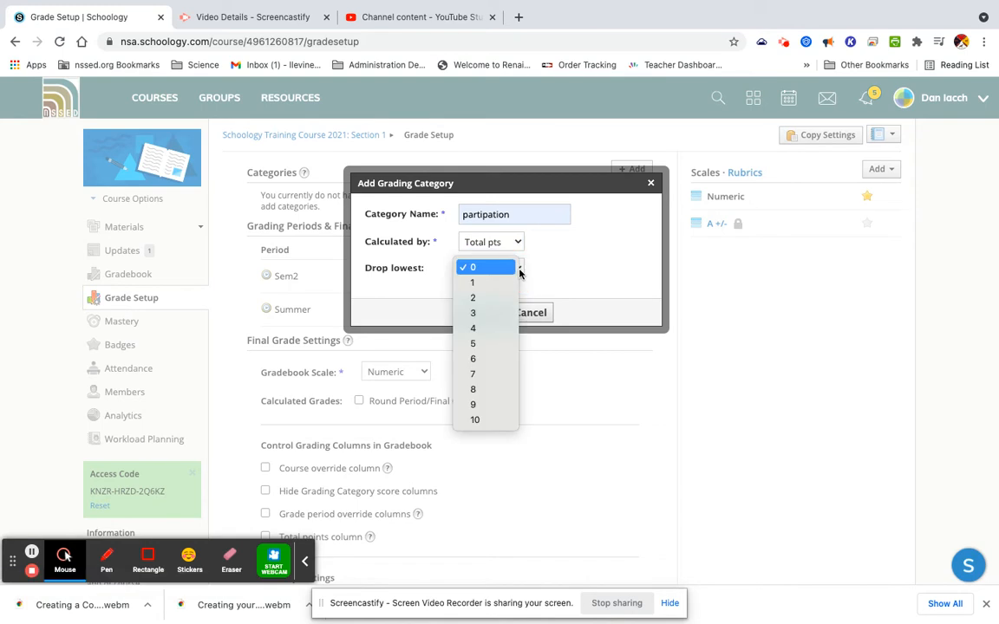
left_click(518, 270)
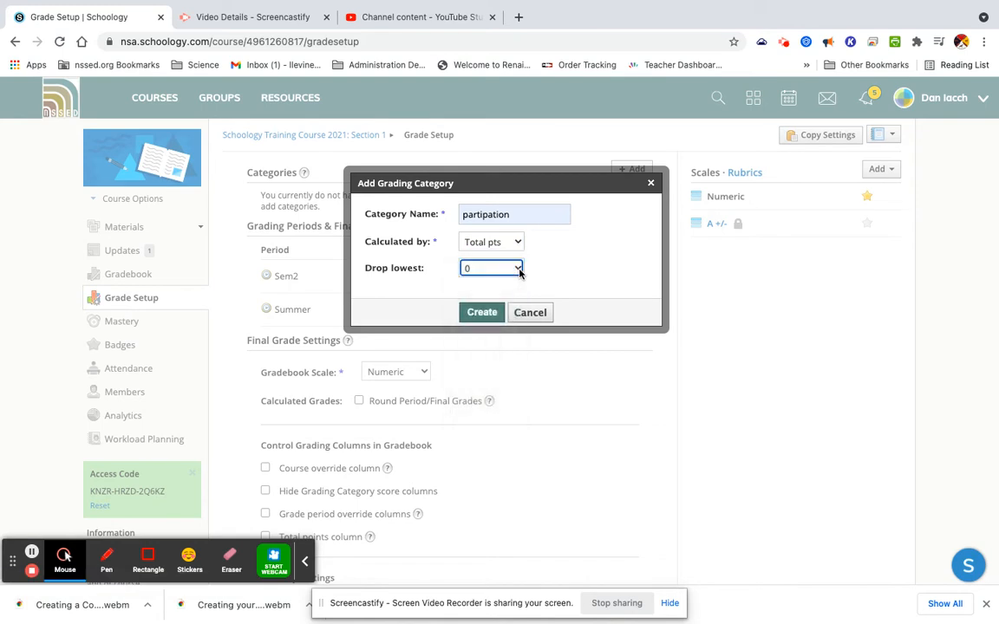
left_click(478, 313)
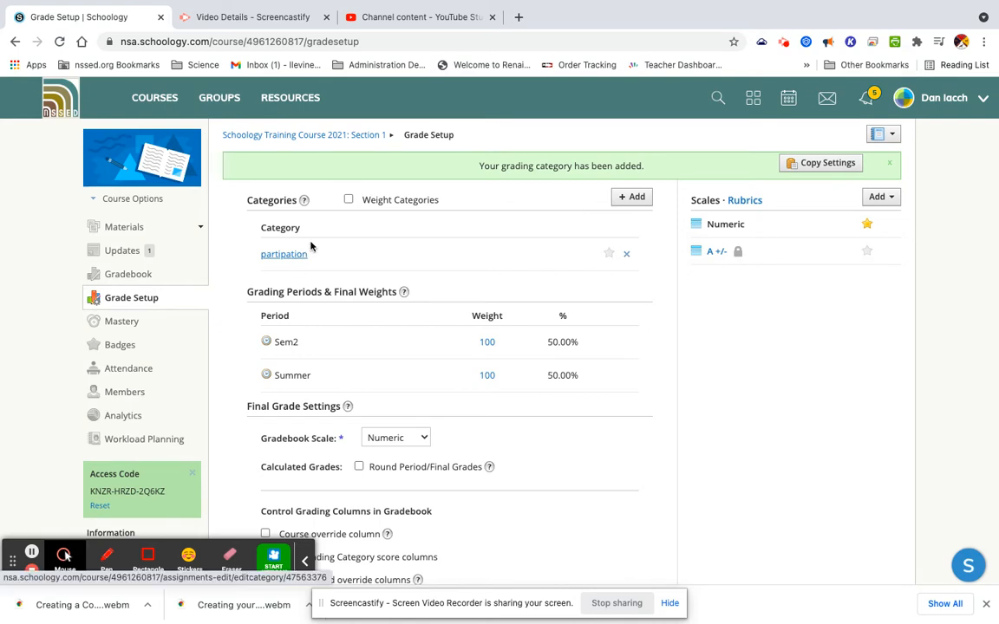
Add a grading category named "assignments" with the default calculation settings
left_click(630, 199)
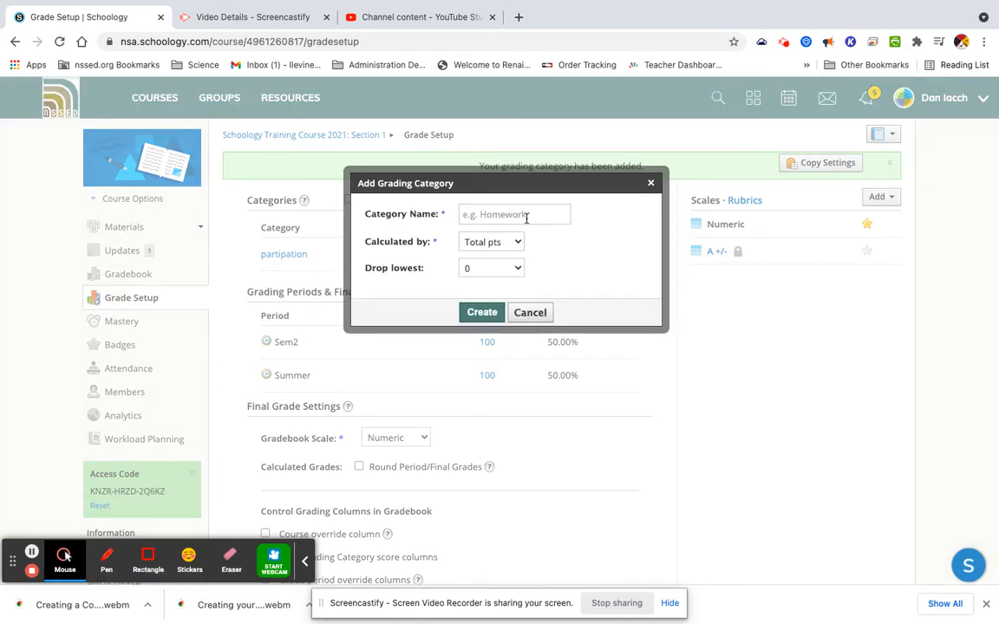
left_click(526, 218)
type("ass")
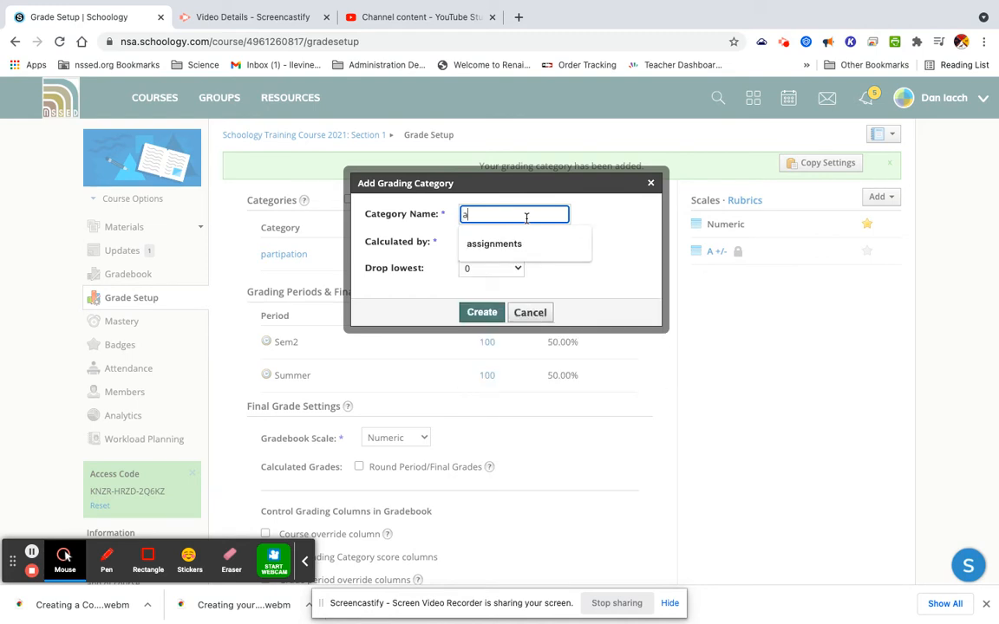
left_click(514, 243)
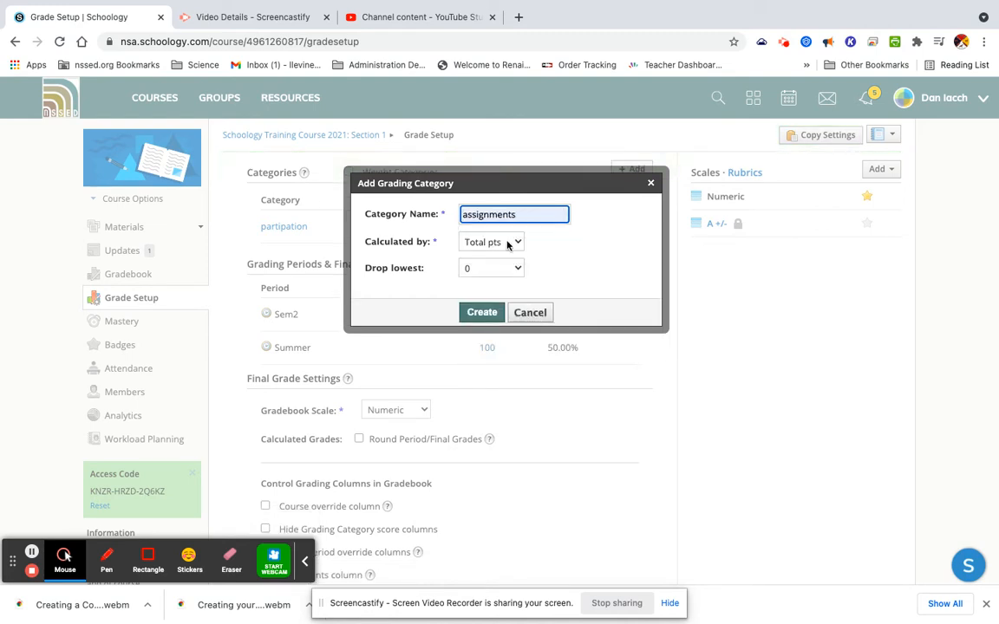
left_click(482, 312)
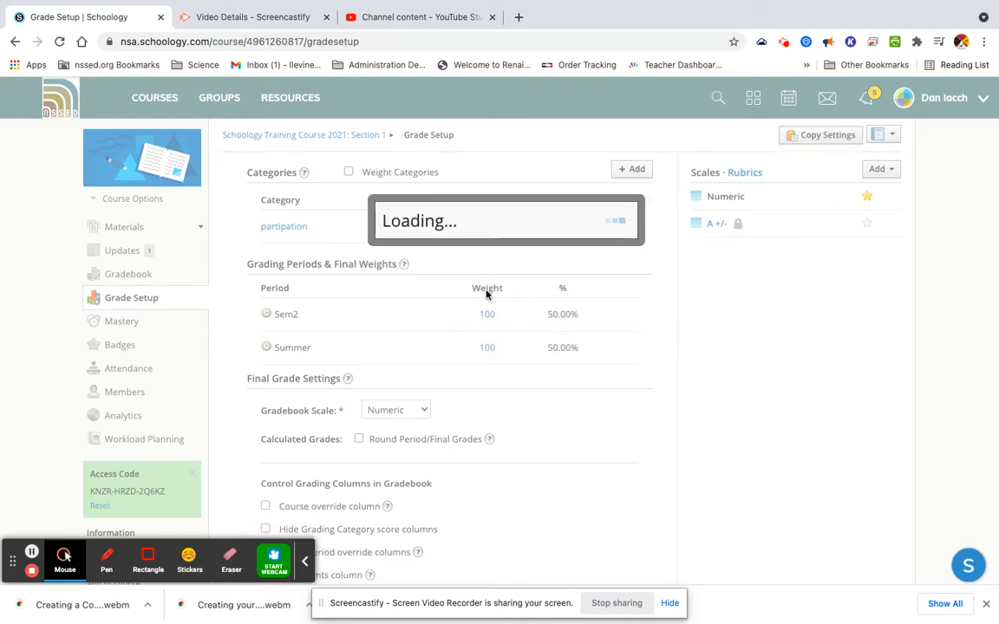
Add a grading category named "tests/quizzes" with the default calculation settings
left_click(620, 200)
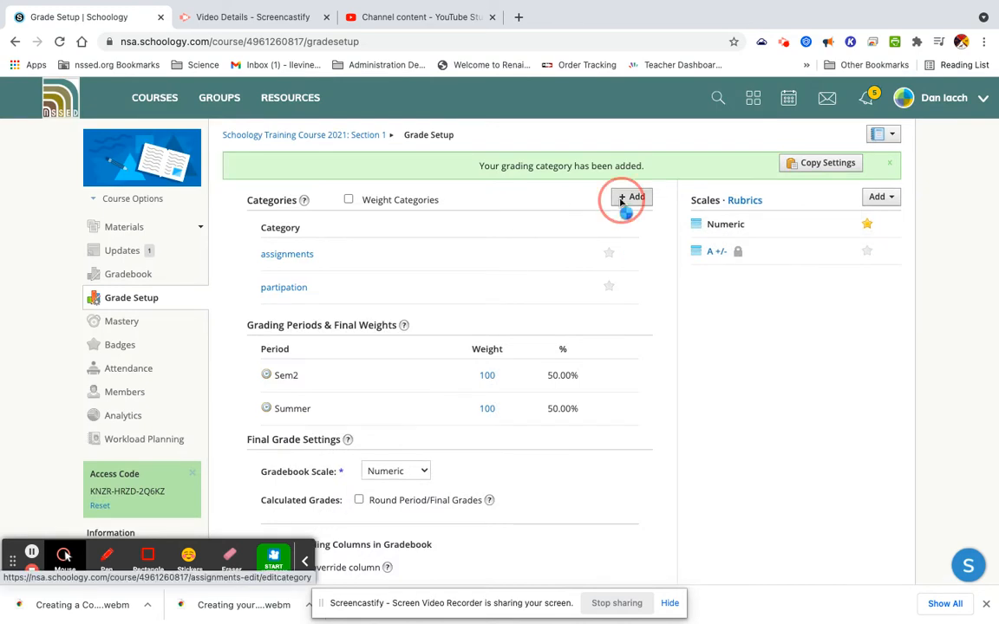
left_click(513, 213)
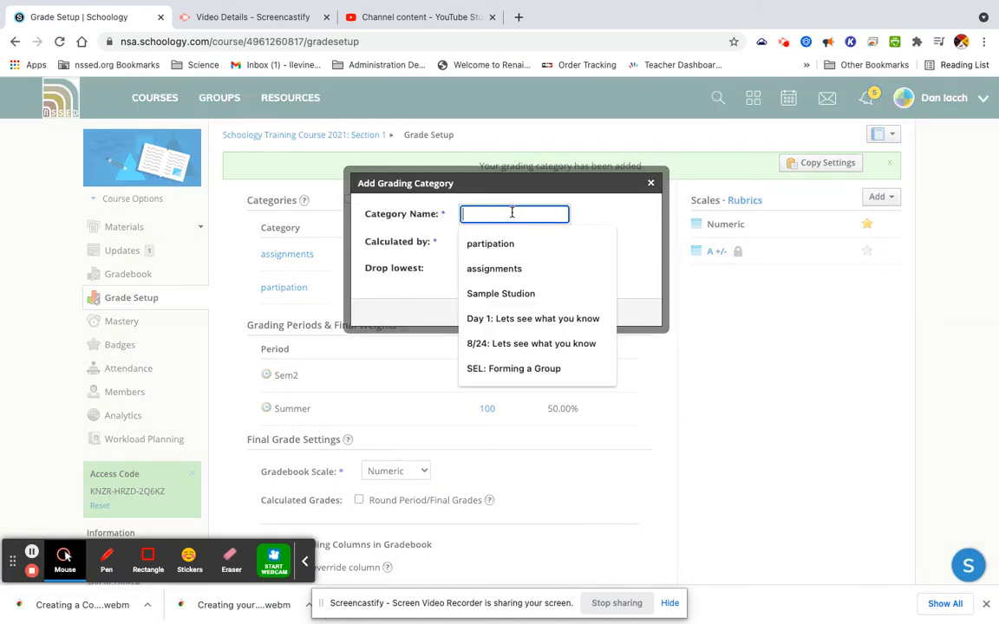
type("test")
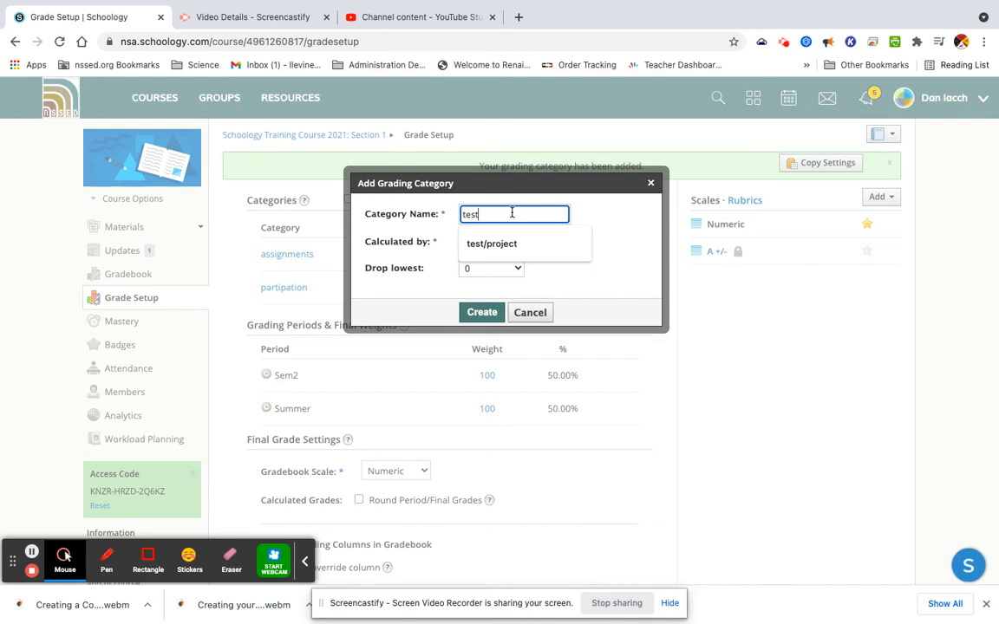
type("s/quizzes")
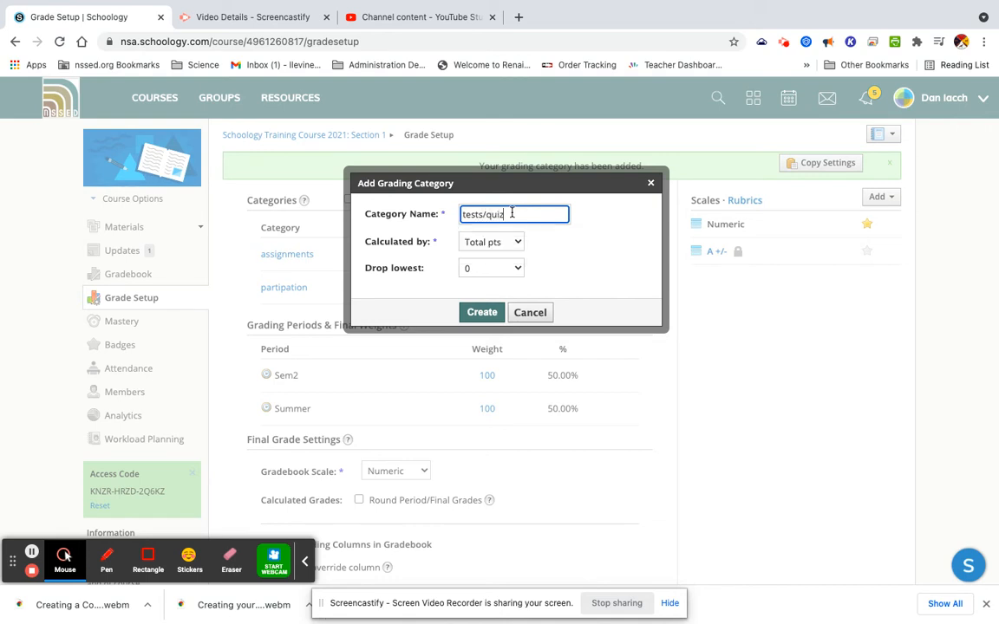
left_click(481, 312)
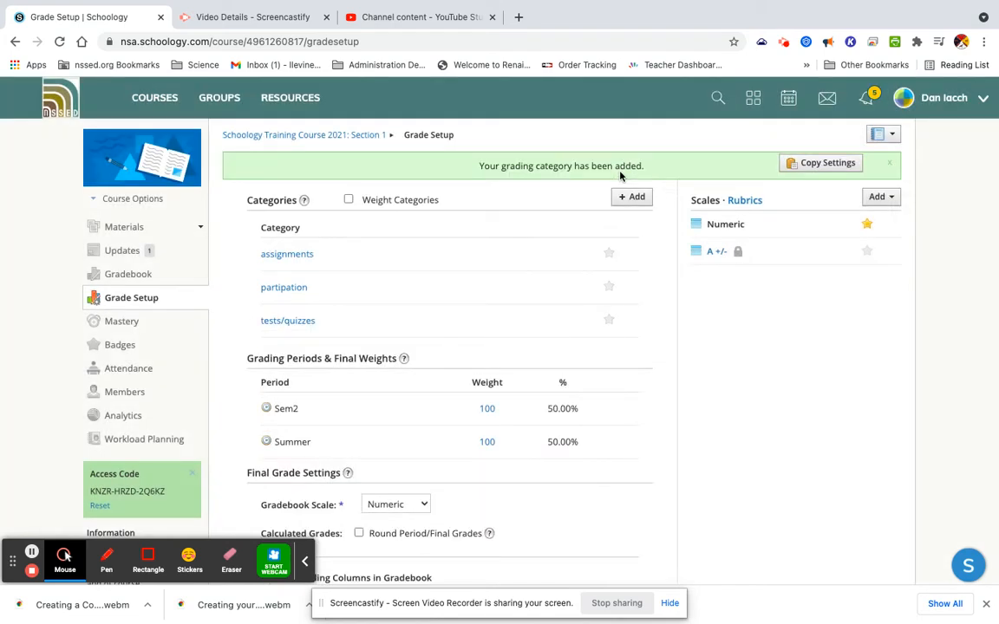
Add a grading category named "projects" with the default calculation settings
left_click(625, 197)
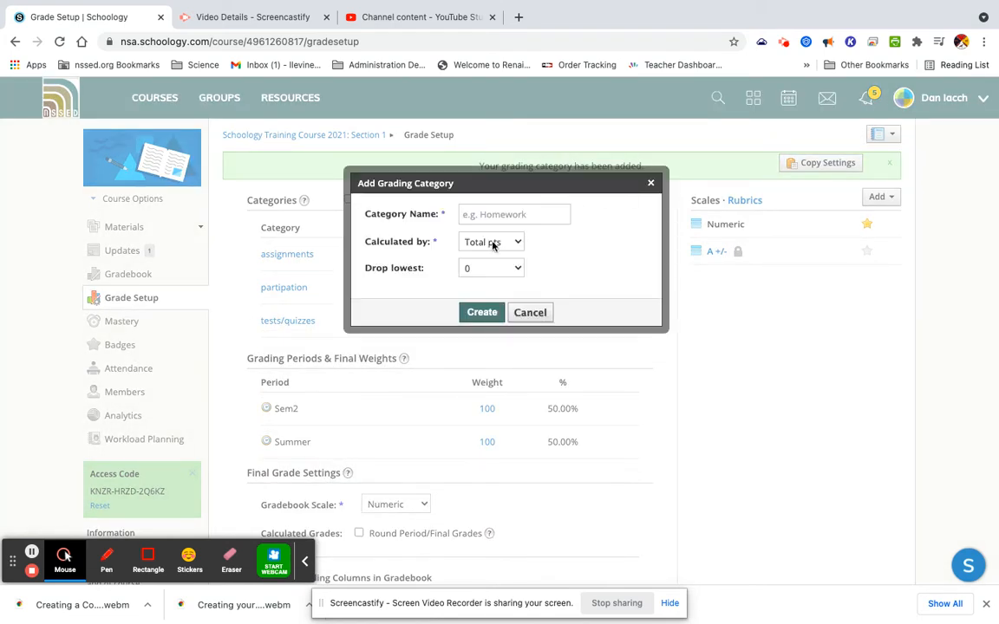
left_click(498, 213)
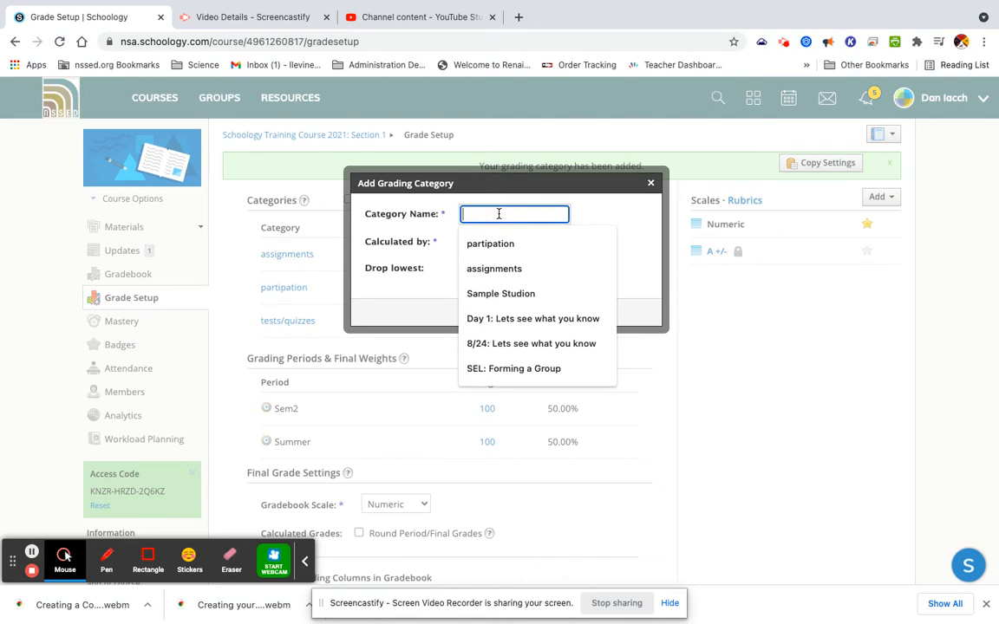
type("as")
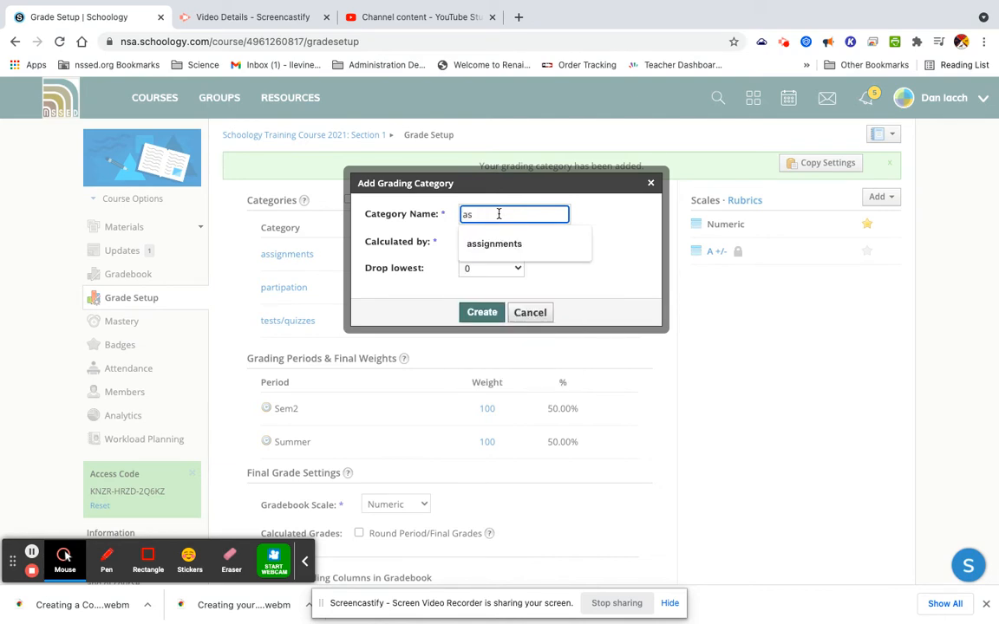
key("BackSpace")
key("BackSpace")
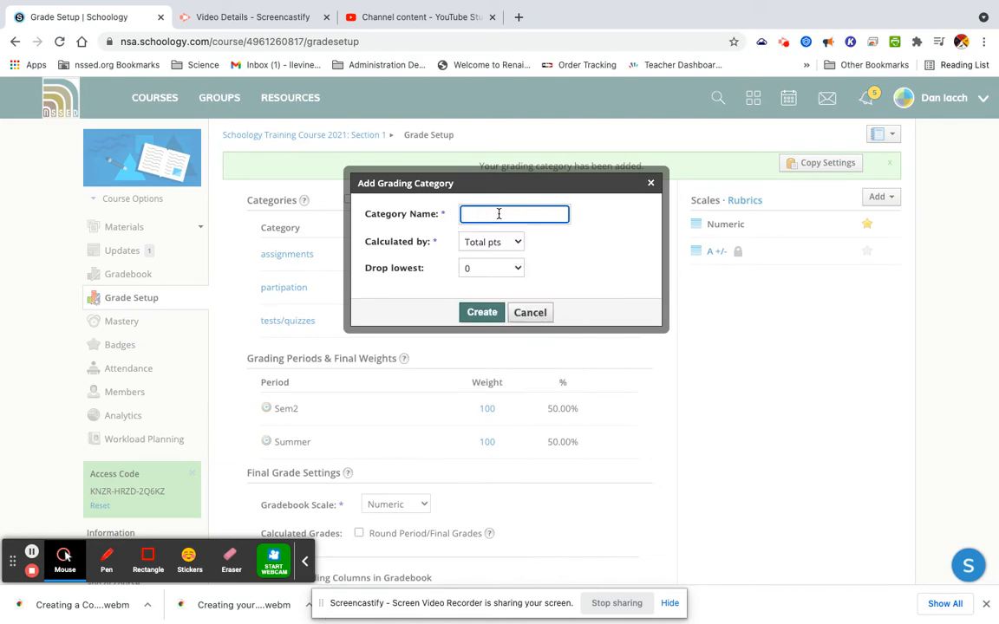
type("projects")
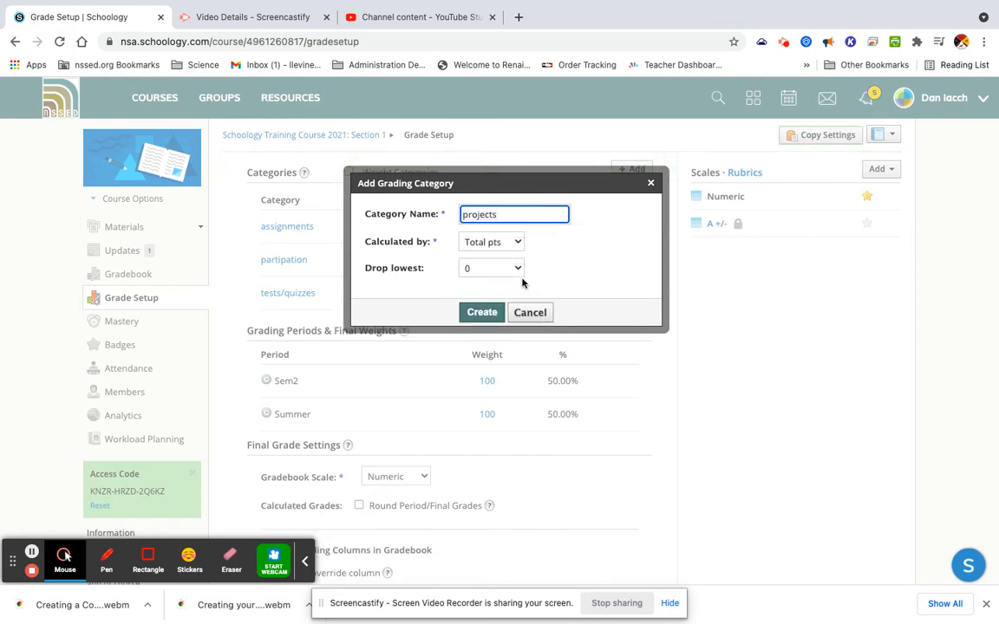
left_click(488, 311)
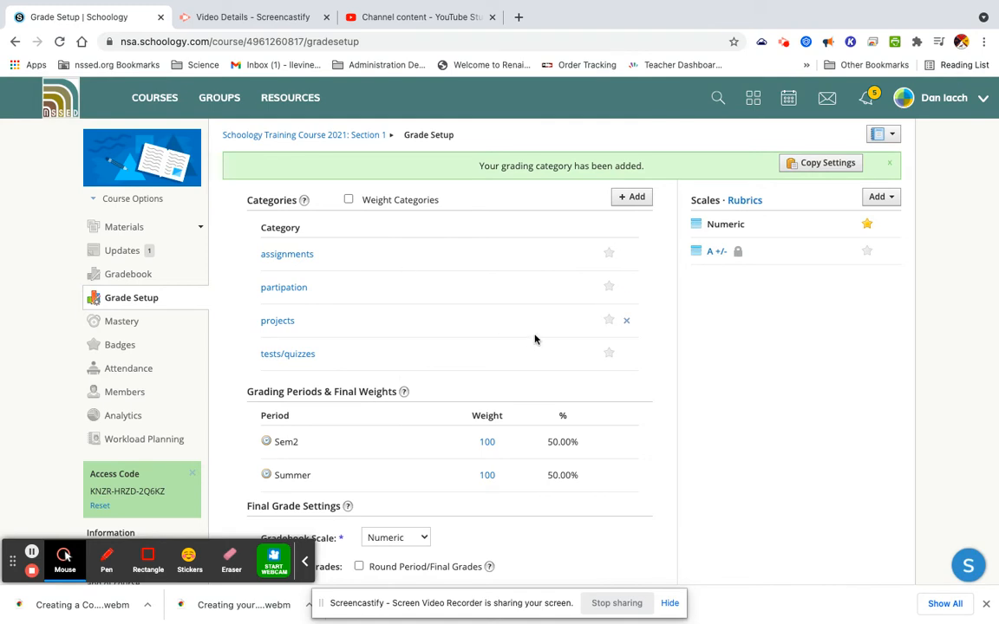
Turn on category weighting and set the weight of the assignments category to 20
left_click(348, 201)
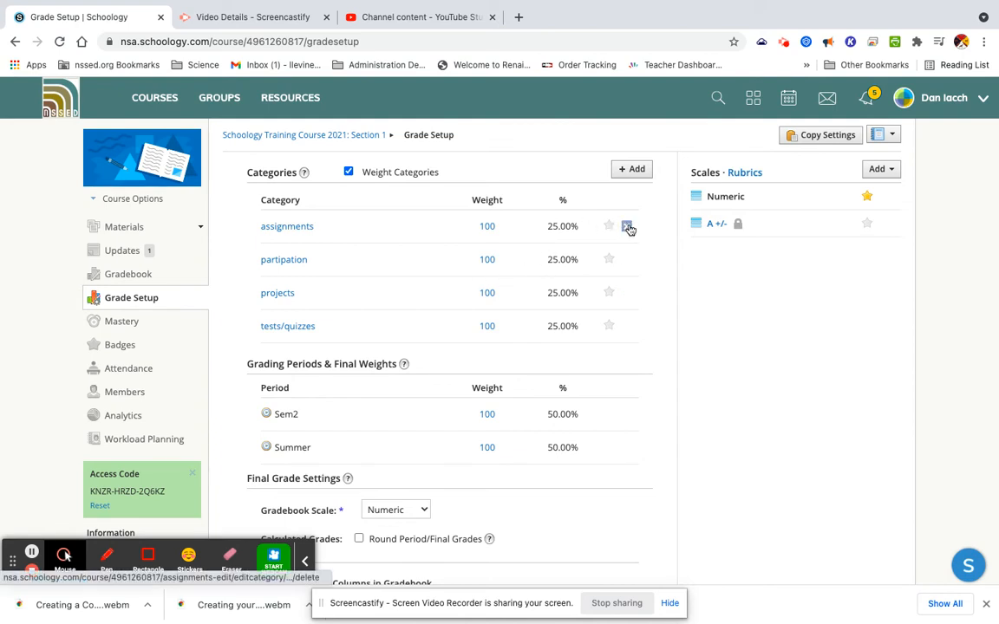
left_click(491, 225)
left_click(501, 227)
double_click(488, 226)
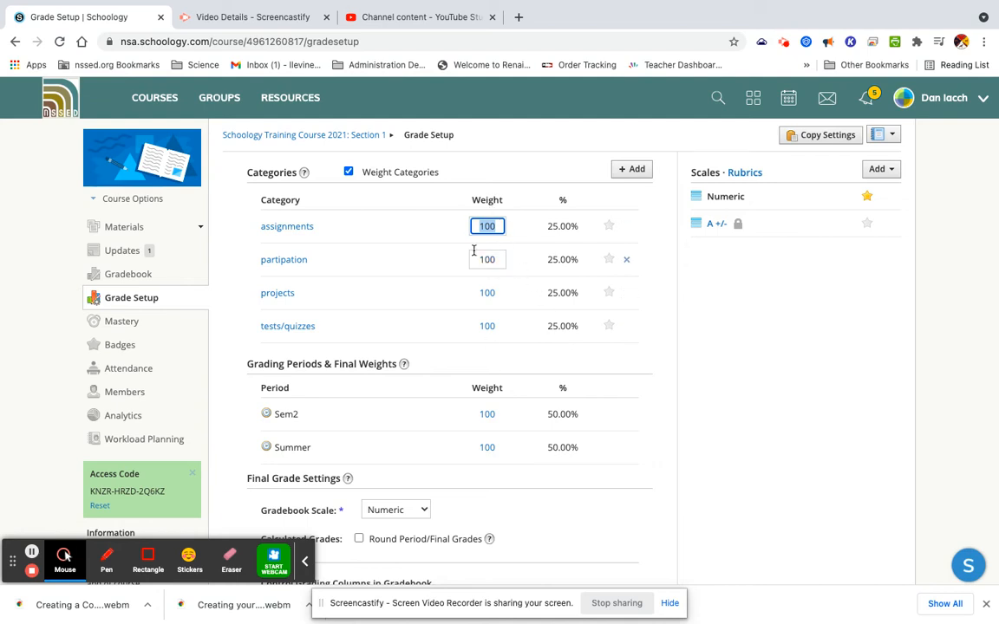
type("3")
key("BackSpace")
type("20")
Set the weight of the "partipation" category to 20
left_click(487, 259)
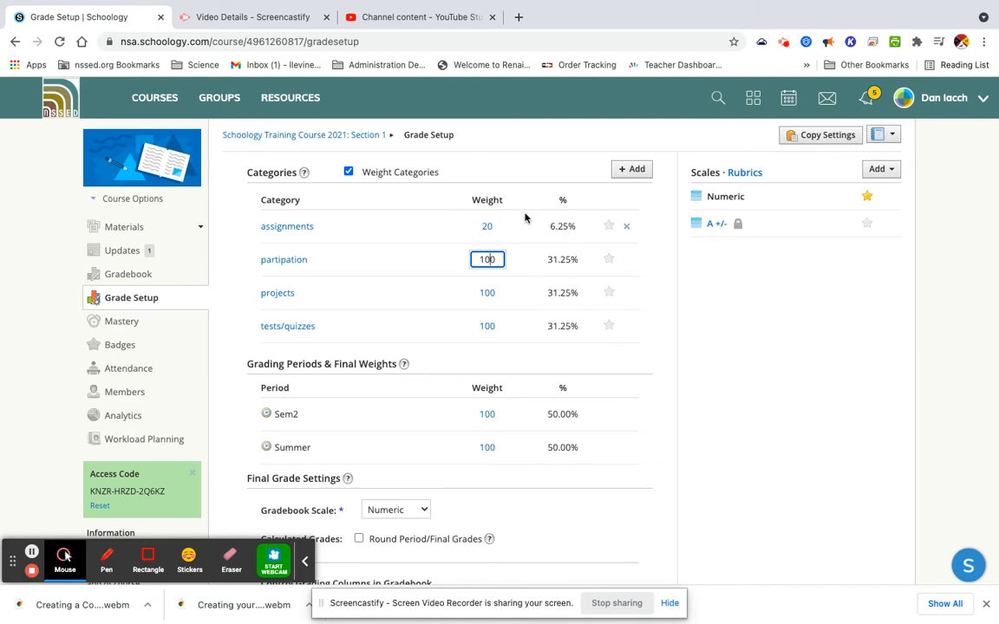
double_click(486, 259)
key("BackSpace")
type("20")
Set the weights of the projects and tests/quizzes categories to 30 each
double_click(488, 292)
type("30")
left_click(487, 325)
double_click(488, 325)
type("30")
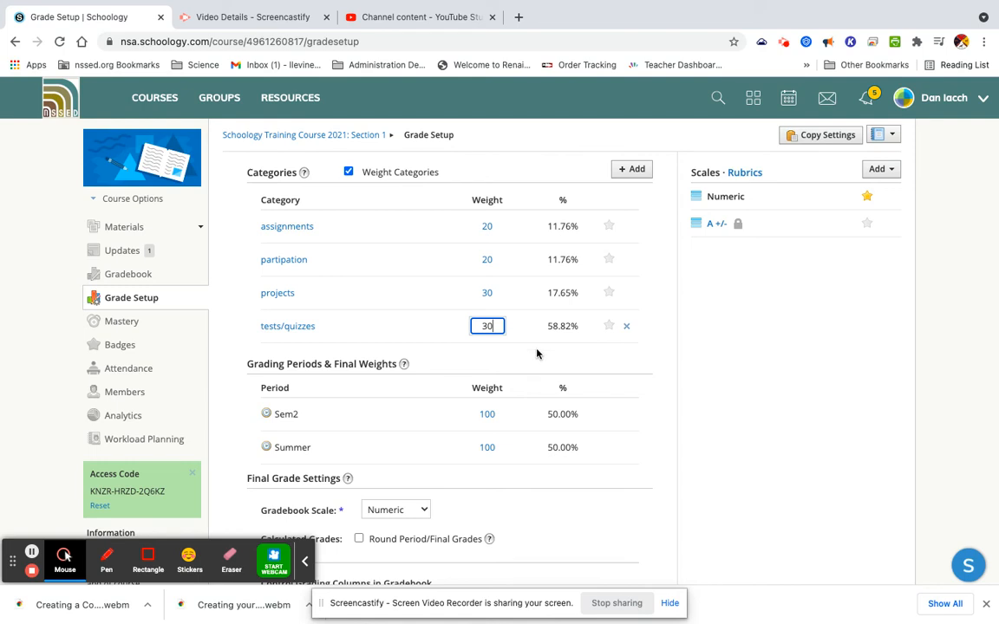
key("Return")
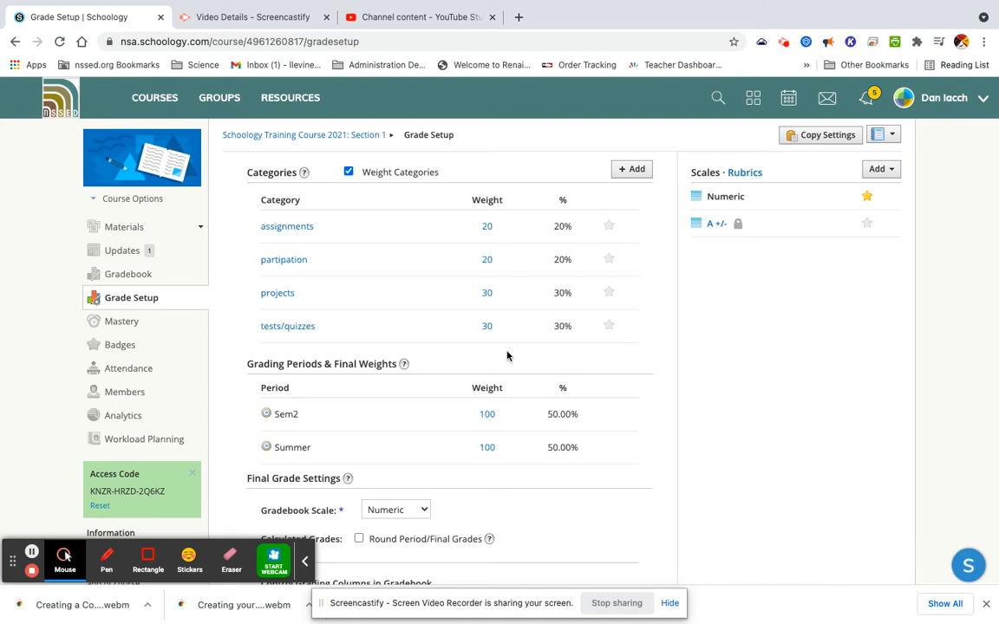
Choose Numeric as the gradebook scale in the final grade settings
scroll(433, 296, "down", 3)
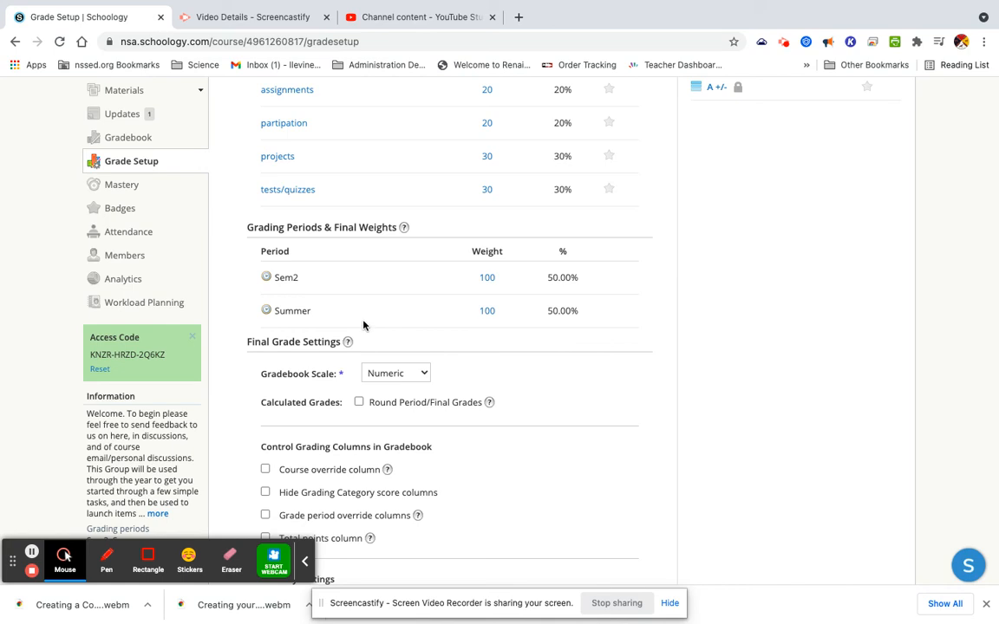
scroll(452, 341, "down", 3)
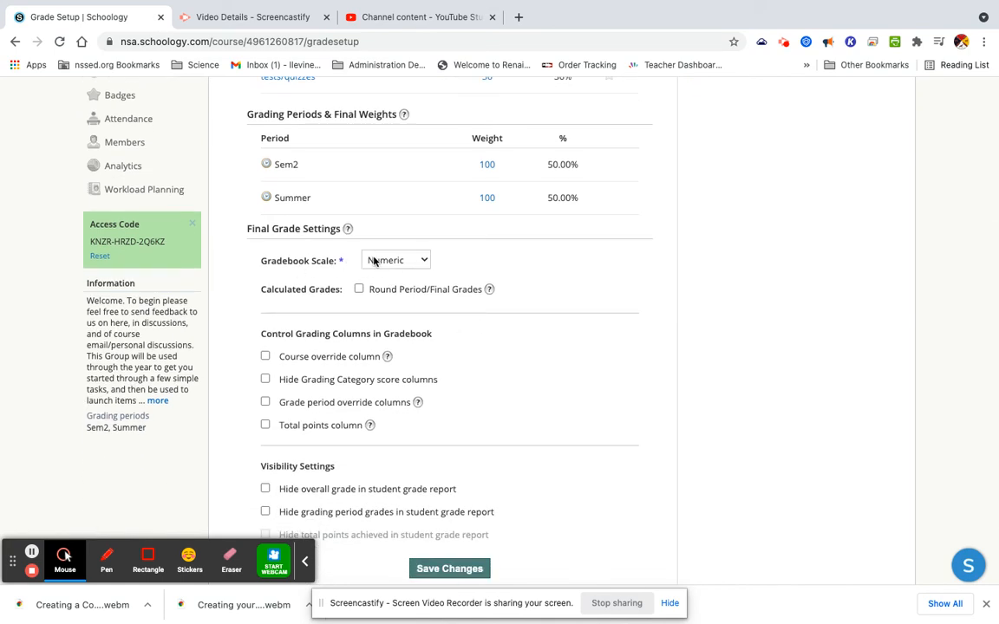
left_click(423, 262)
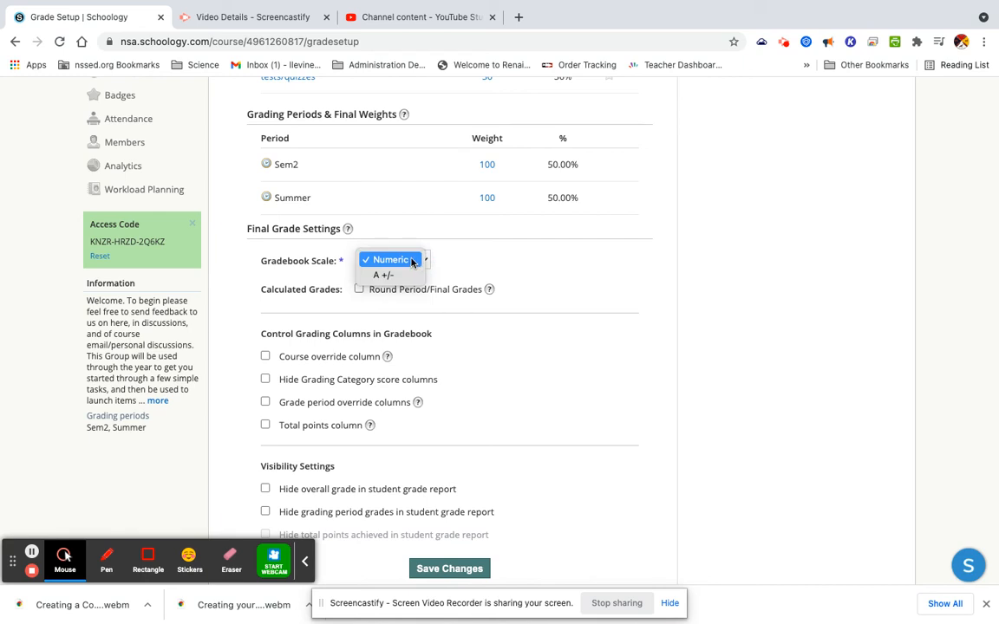
left_click(411, 262)
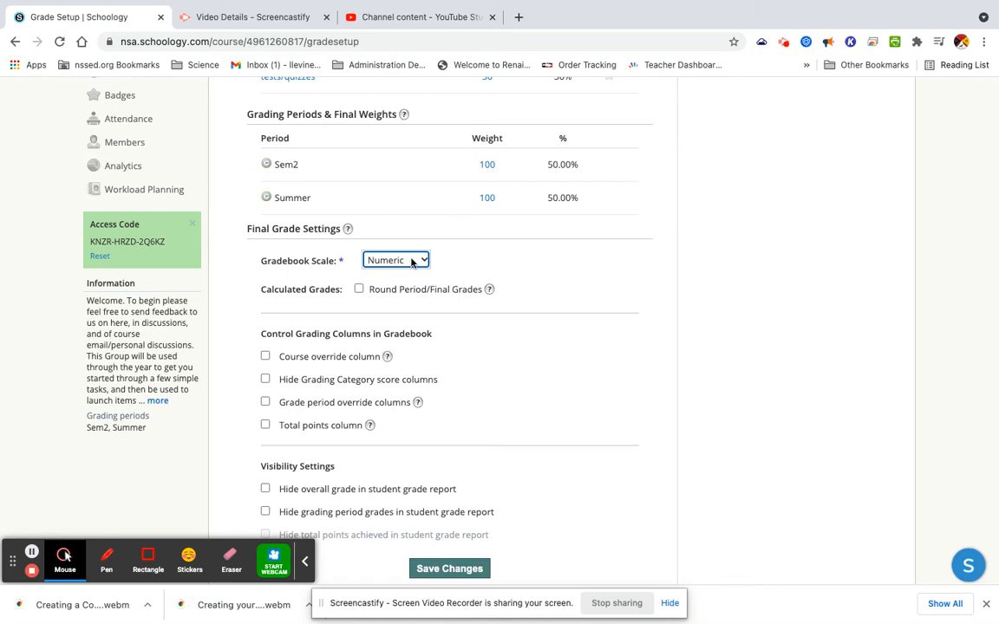
Review the available gradebook scales and the rest of the grade setup, from the category weights to the visibility settings
left_click(411, 262)
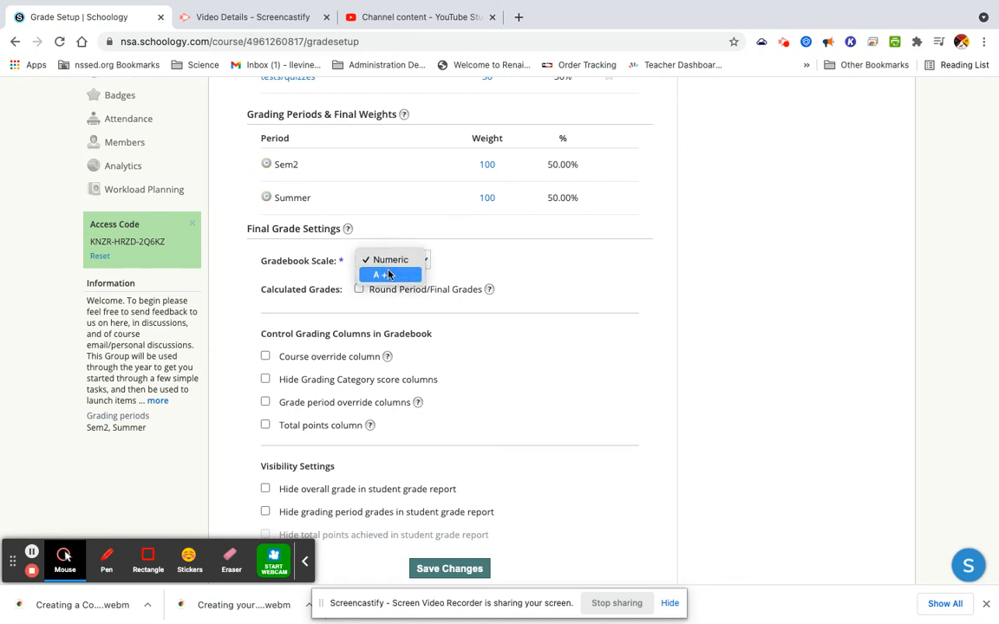
left_click(402, 259)
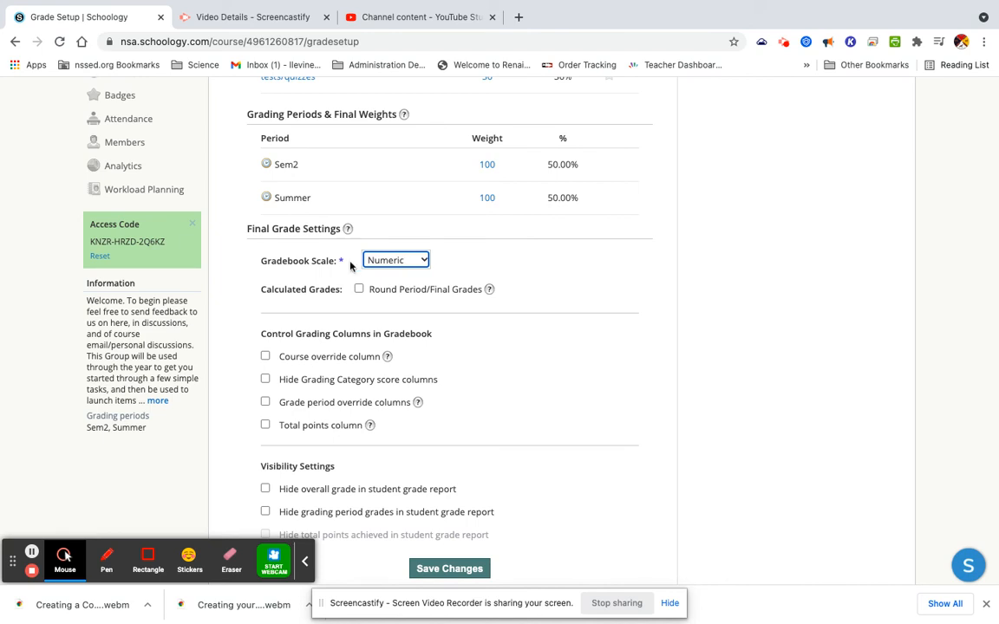
scroll(511, 352, "down", 2)
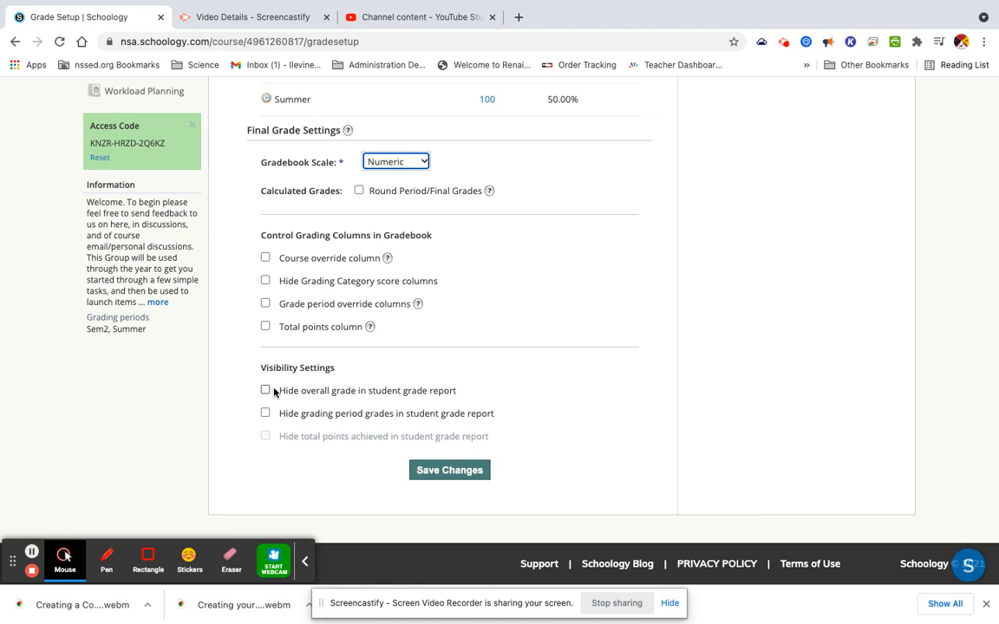
scroll(575, 284, "up", 3)
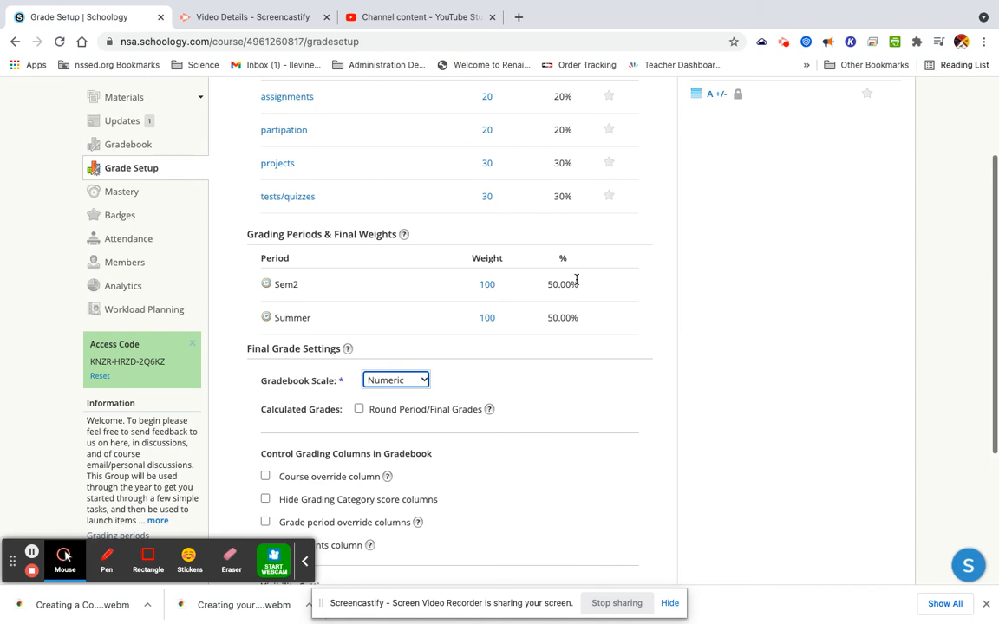
scroll(576, 284, "up", 2)
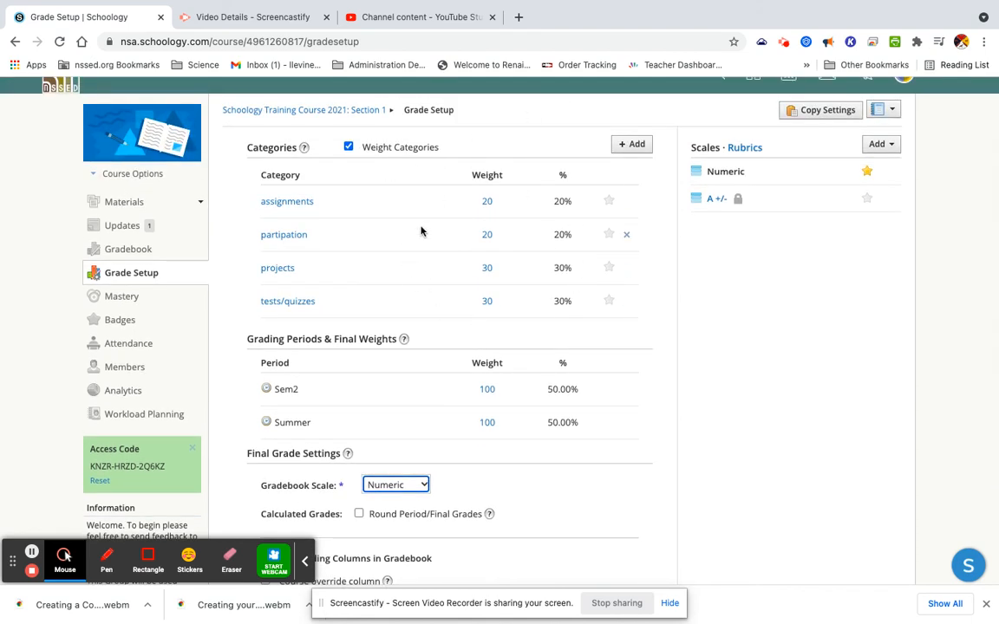
scroll(520, 316, "down", 2)
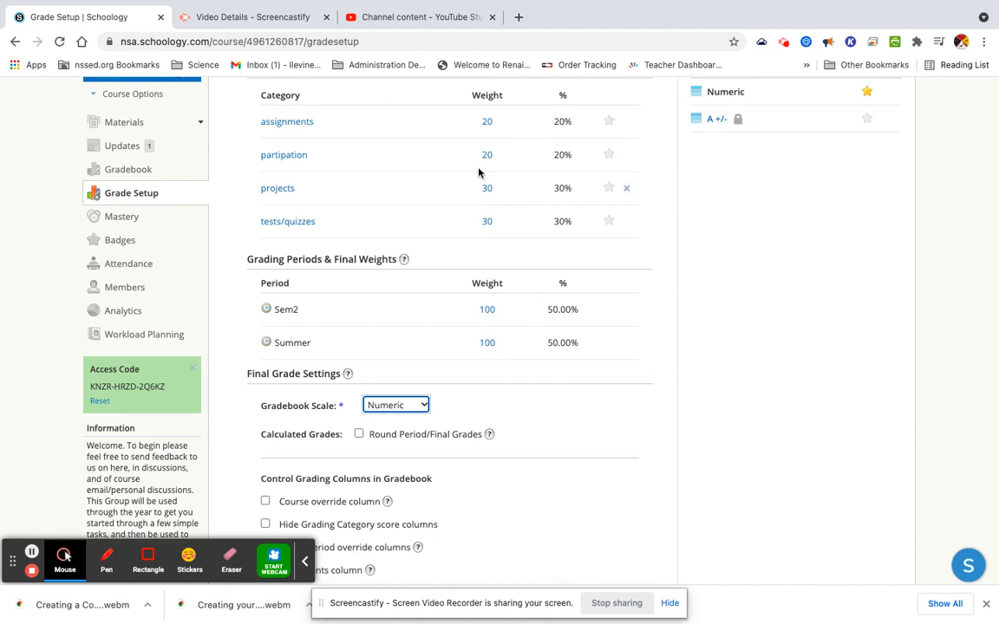
scroll(478, 171, "up", 2)
scroll(478, 172, "up", 1)
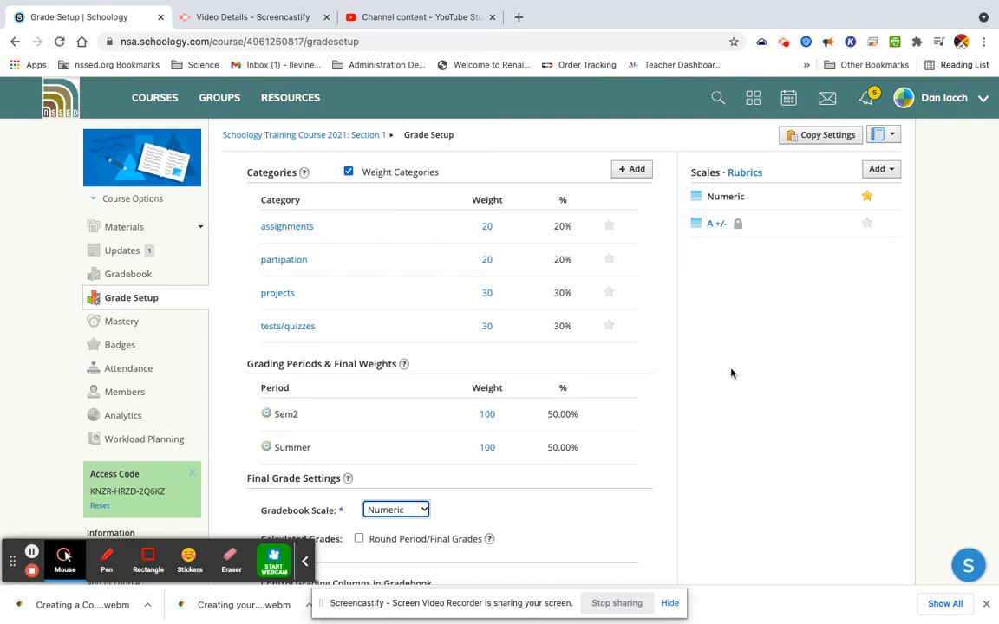
Save the course's grade setup changes with the Numeric gradebook scale
scroll(731, 374, "down", 5)
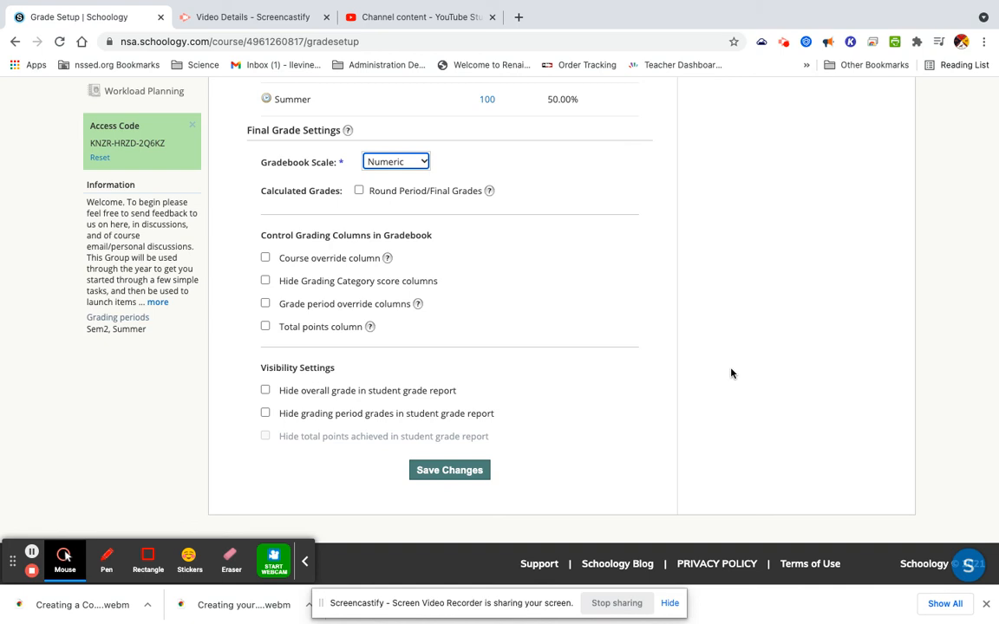
left_click(445, 478)
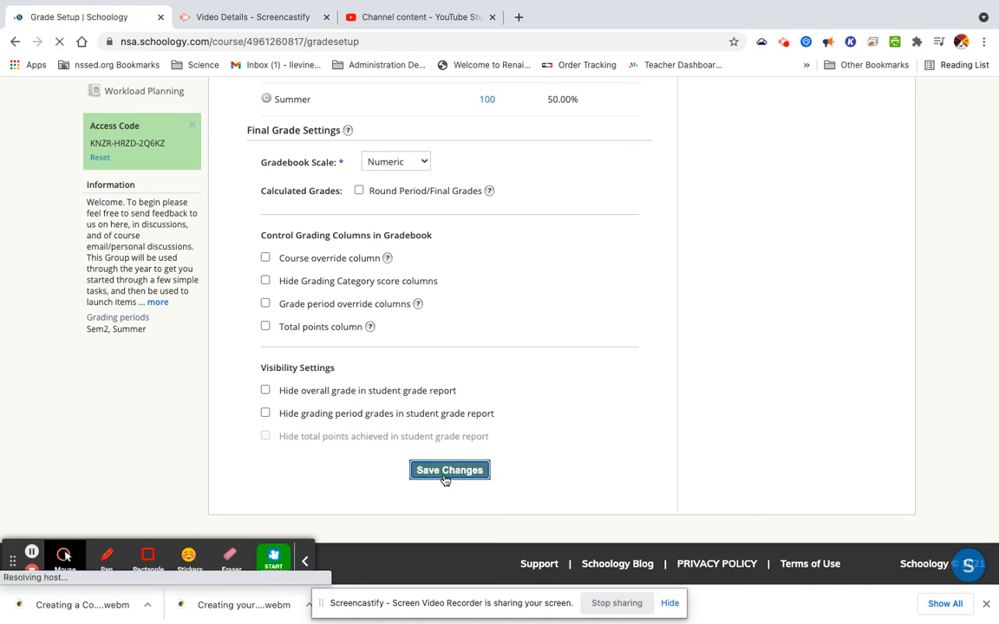